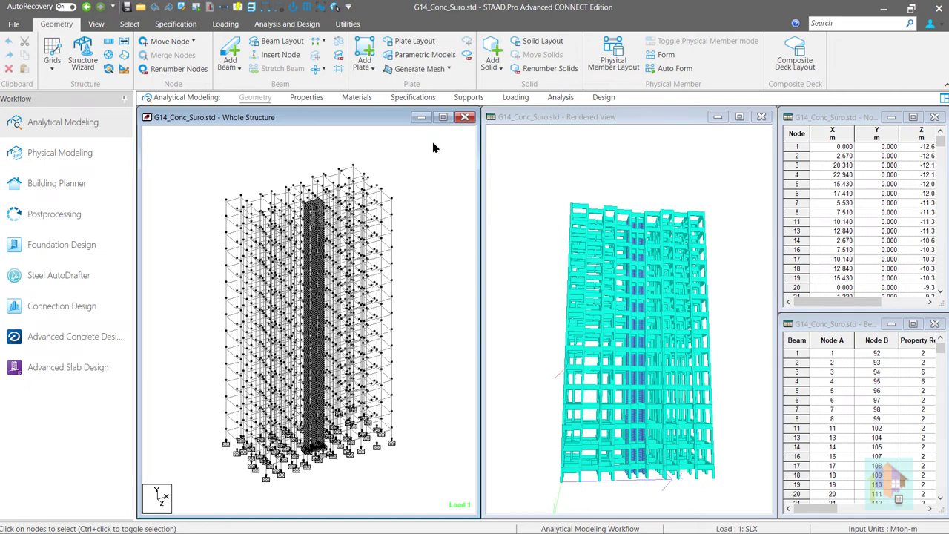
Open the saved '6th Flr' view from the Quick Commands Open View list
right_click(434, 154)
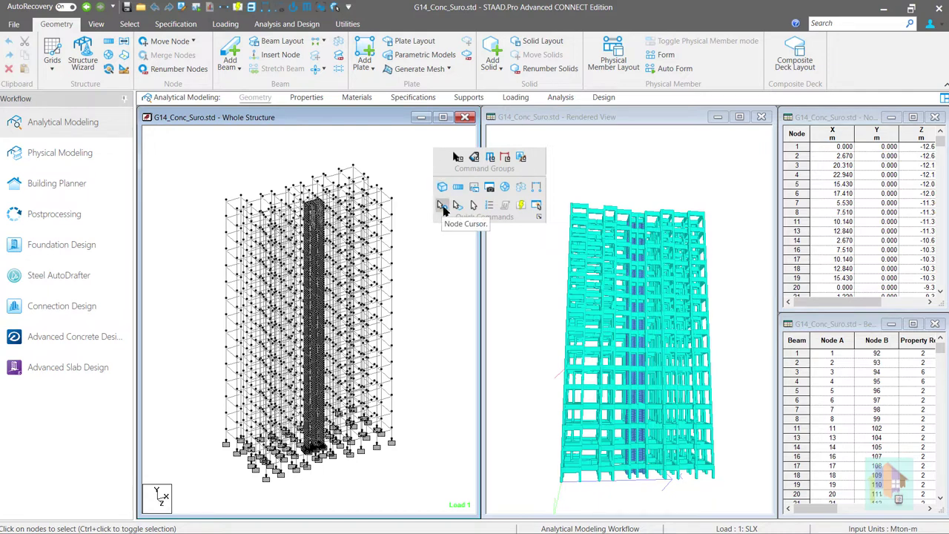
click(536, 208)
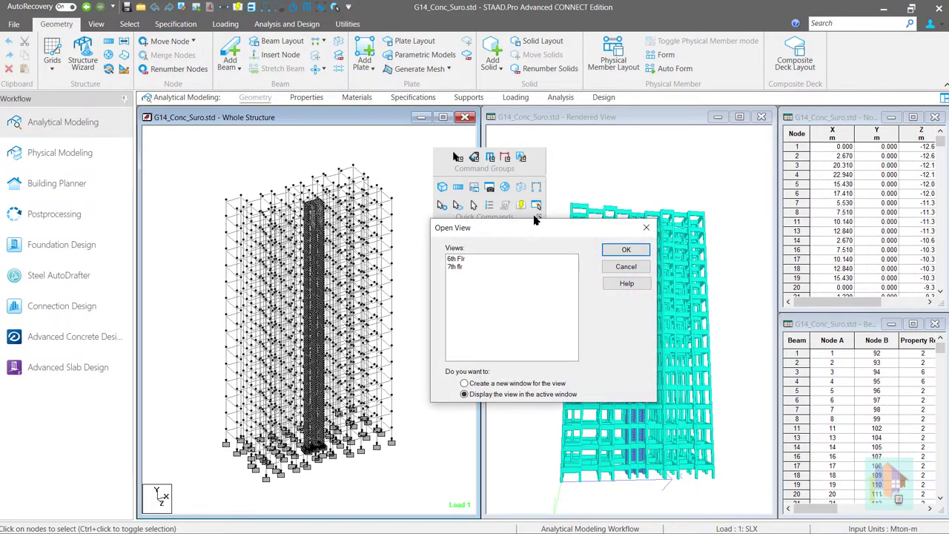
click(456, 259)
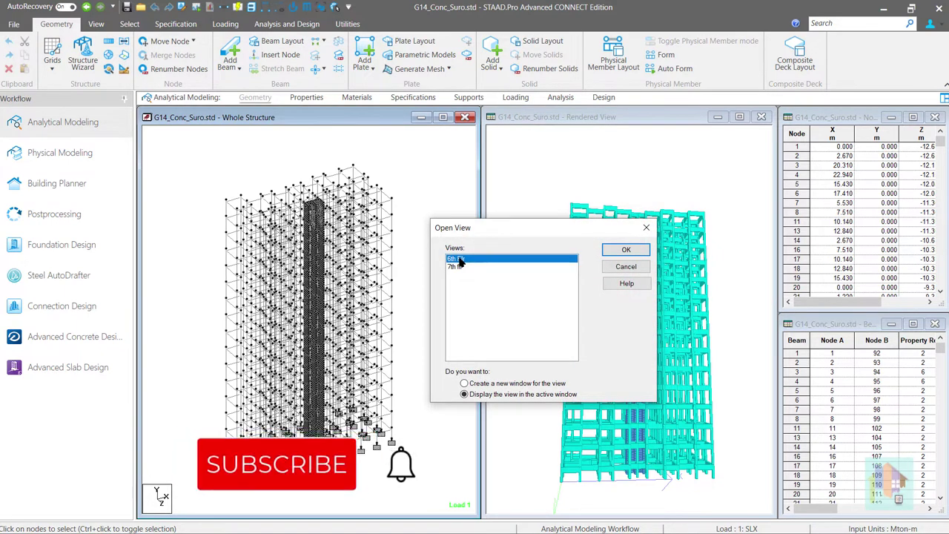
double_click(455, 259)
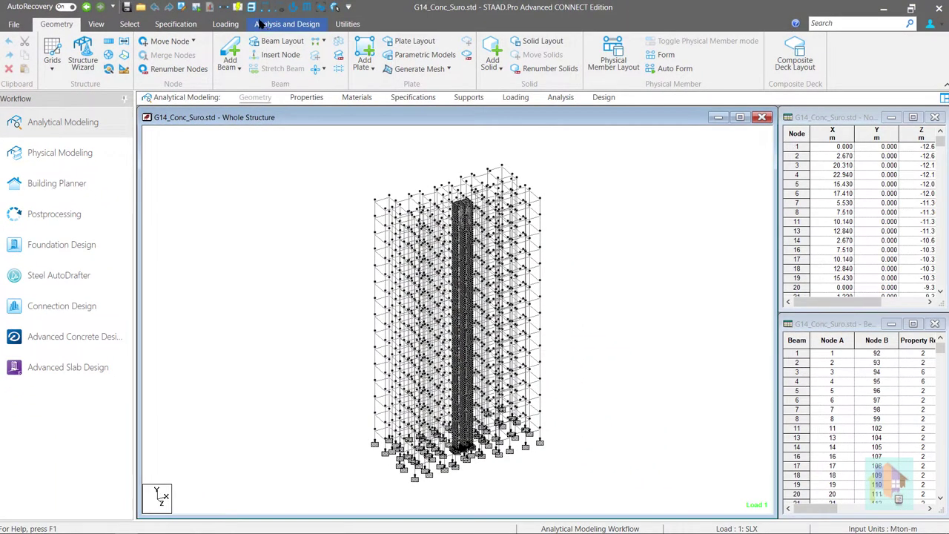
Show the Select ribbon tools and the Quick Commands popup over the tower model
click(133, 24)
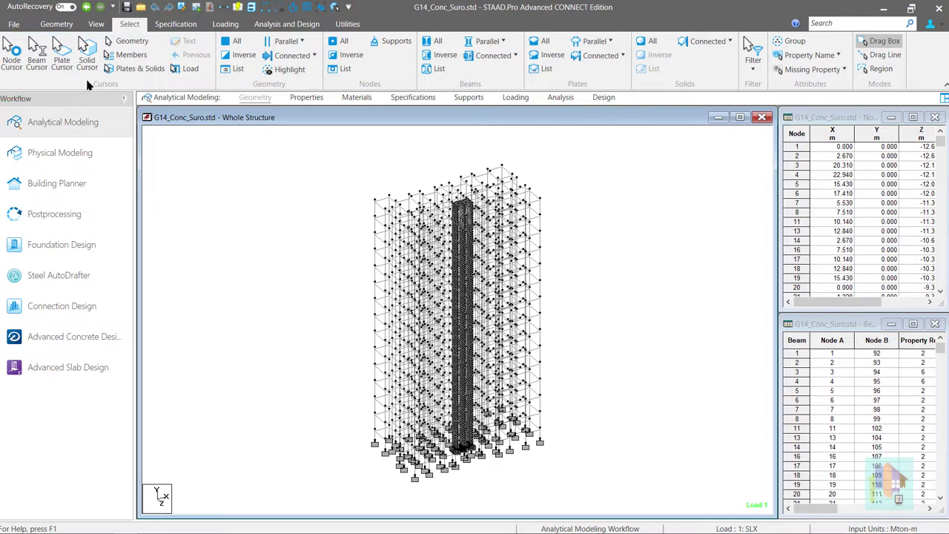
right_click(601, 309)
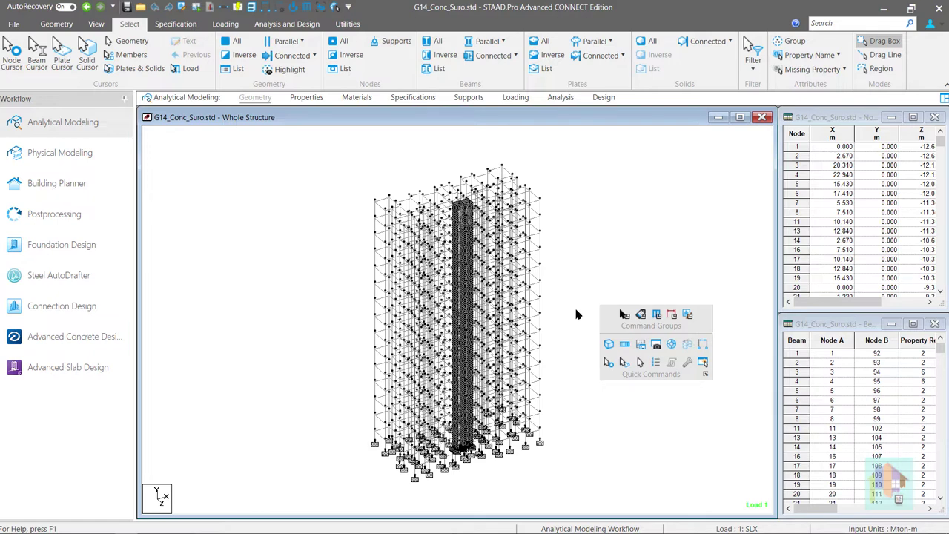
key(space)
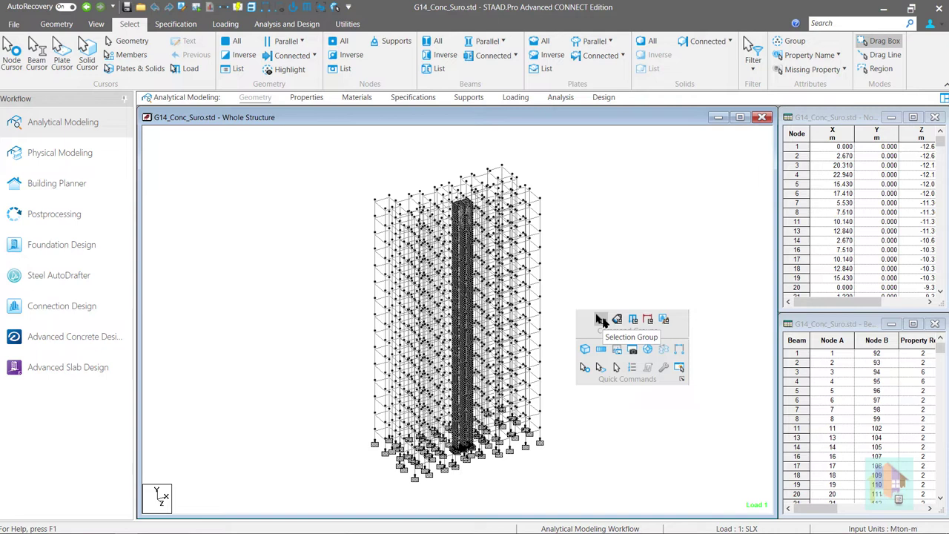
click(601, 319)
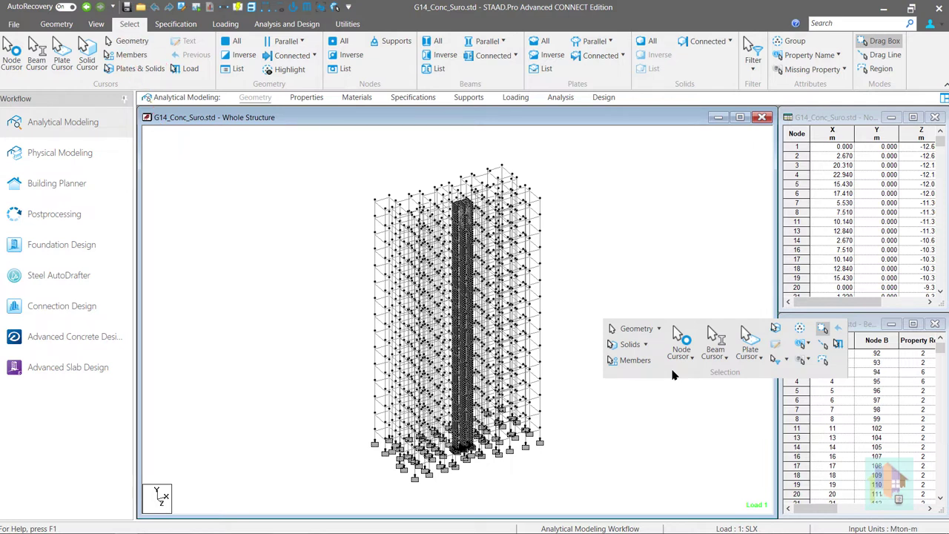
click(725, 358)
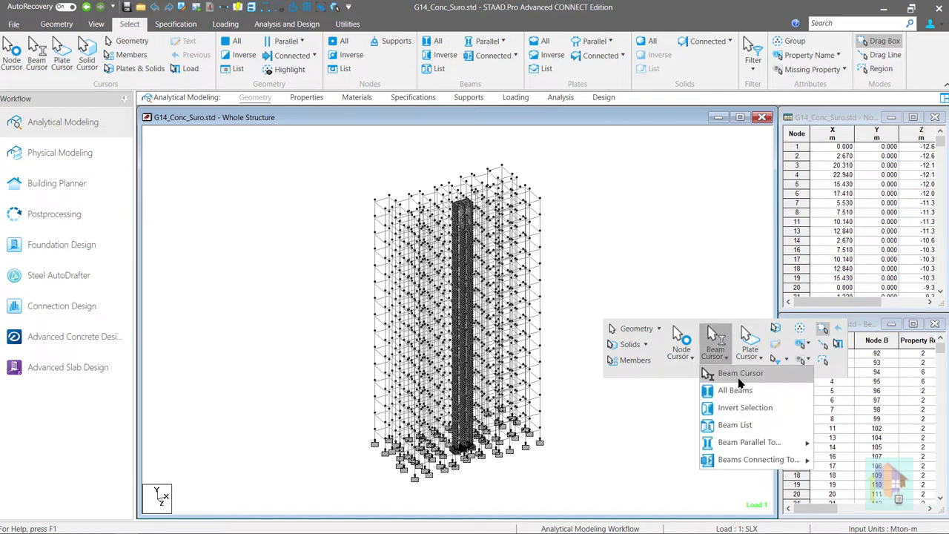
mouse_move(786, 441)
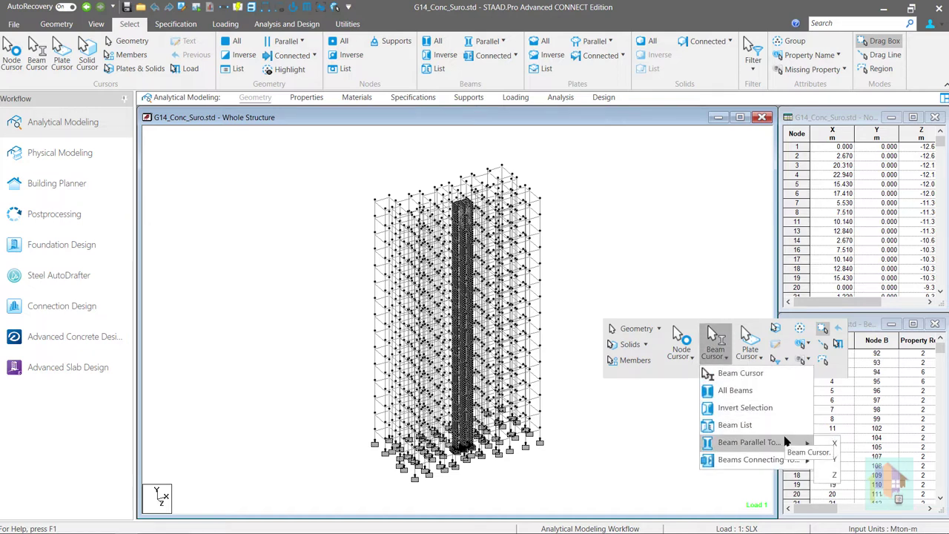
click(828, 461)
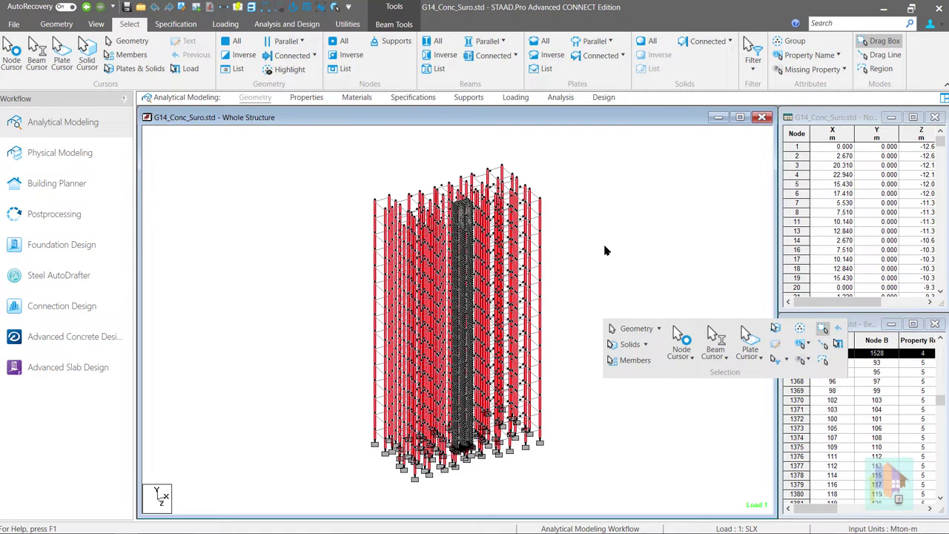
click(810, 361)
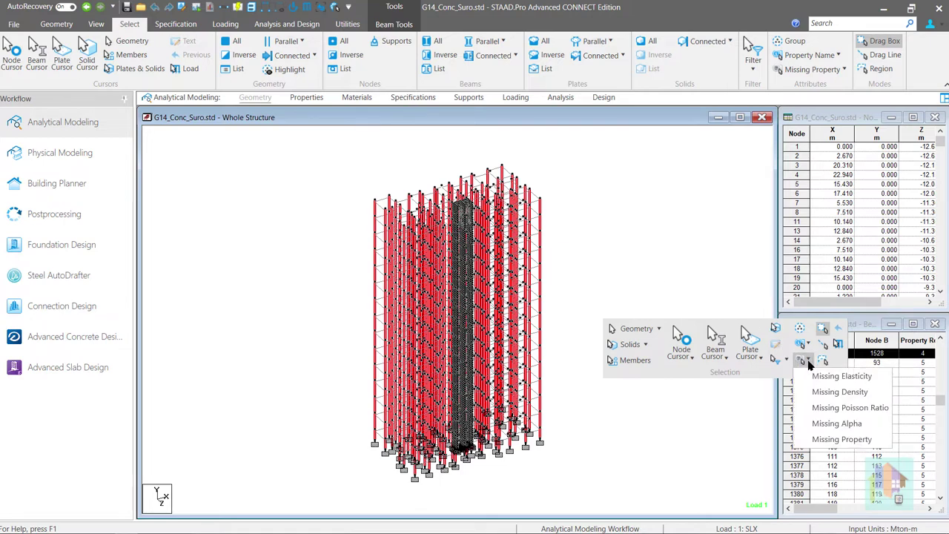
click(811, 347)
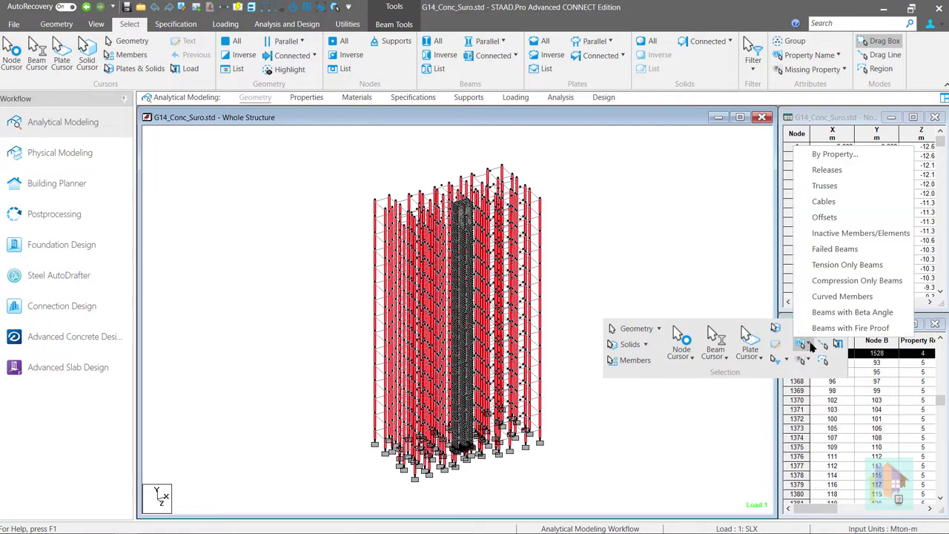
click(830, 249)
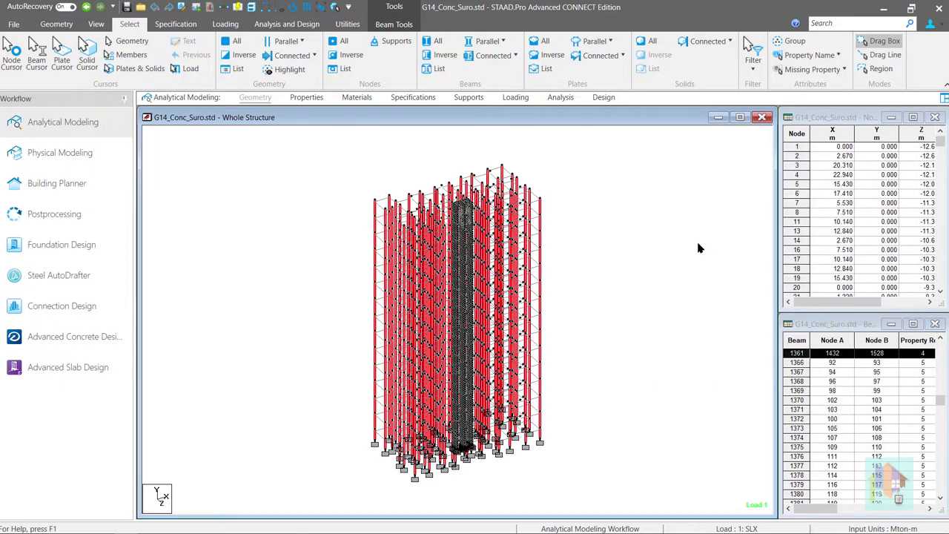
Browse the Beam, Node and Structure tools in the Geometry Tools Group, then dismiss it
right_click(697, 248)
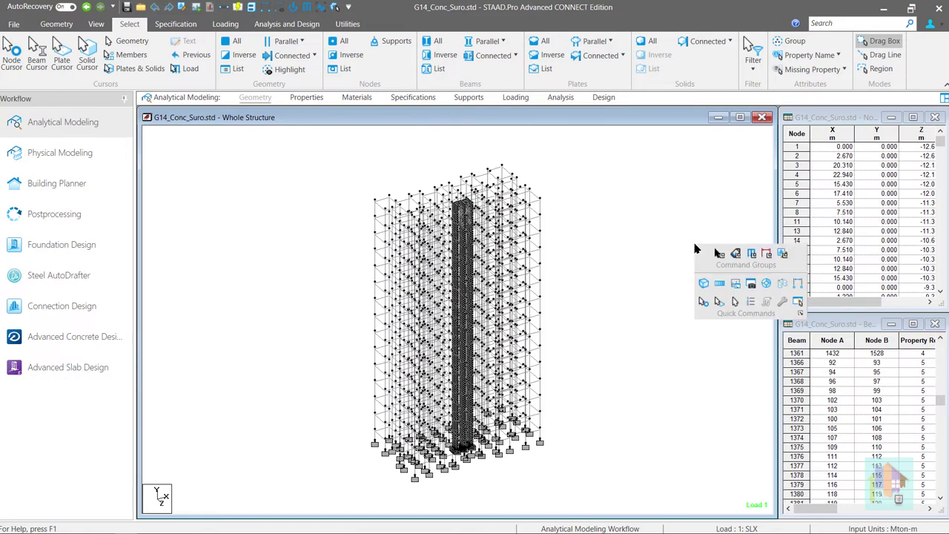
click(765, 255)
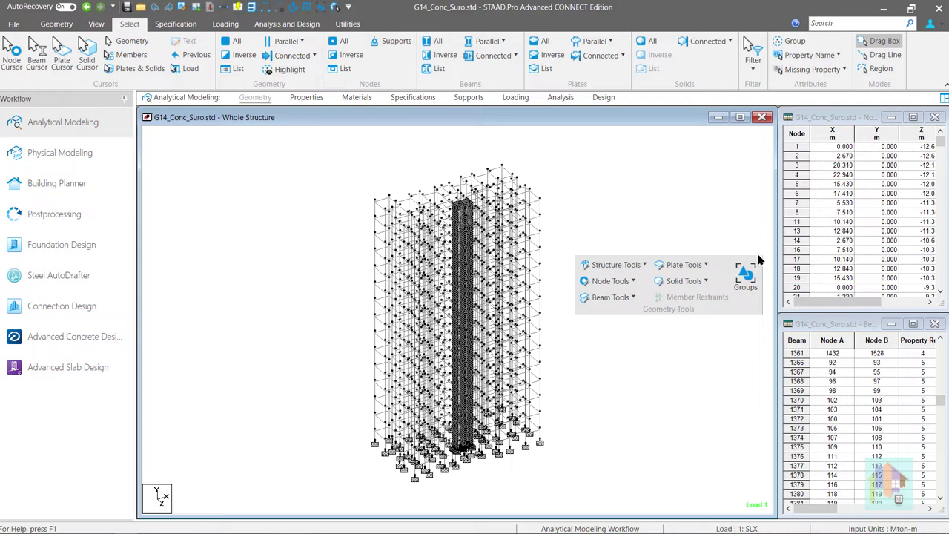
click(634, 298)
click(633, 282)
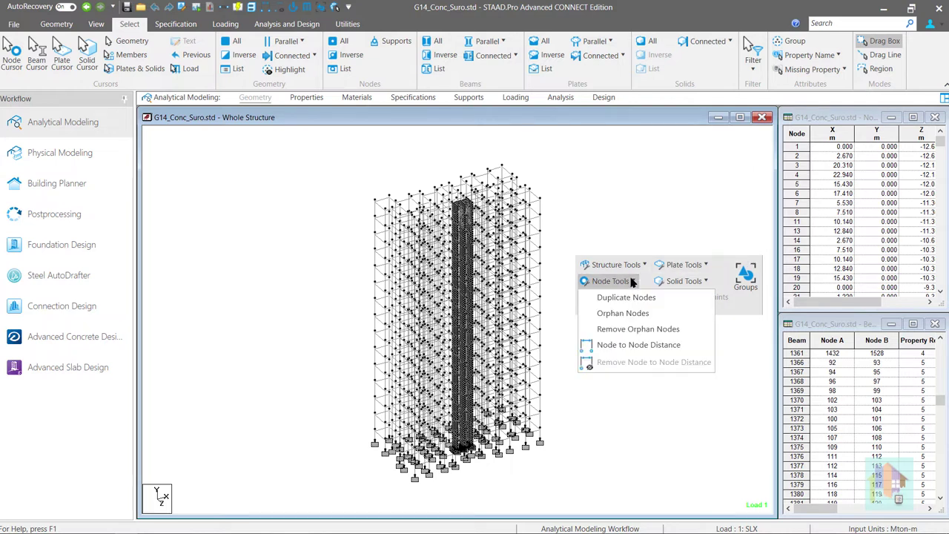
click(636, 268)
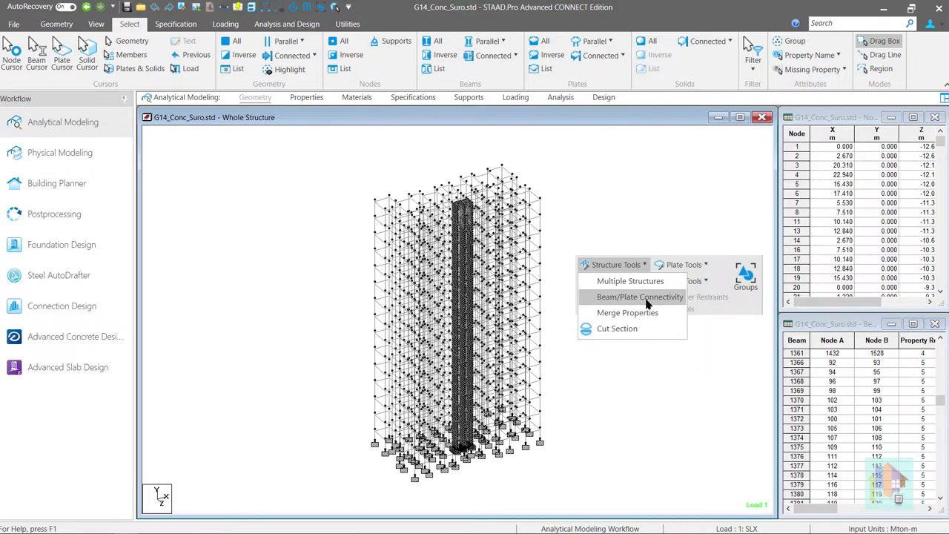
click(634, 361)
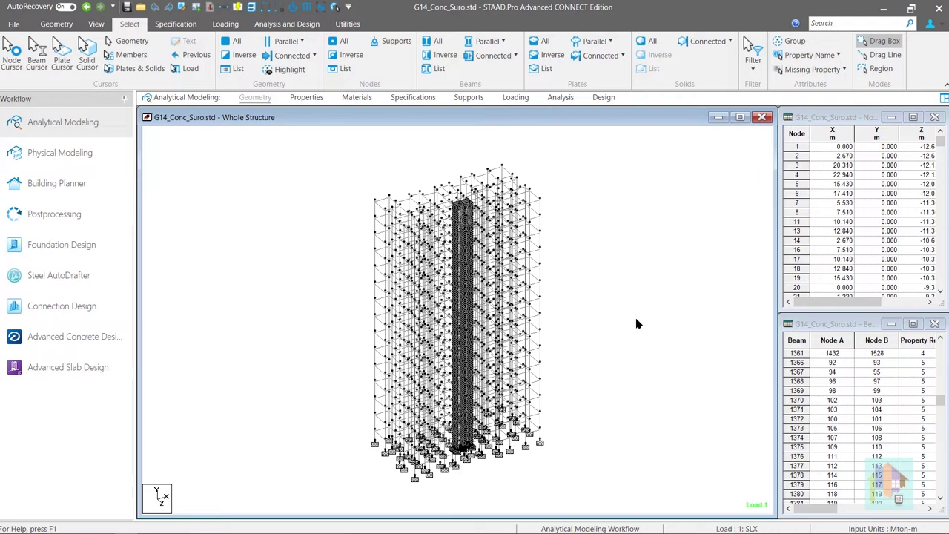
Make Nodes Cursor the active selection mode via Quick Commands and the Select Cursor menu
right_click(635, 321)
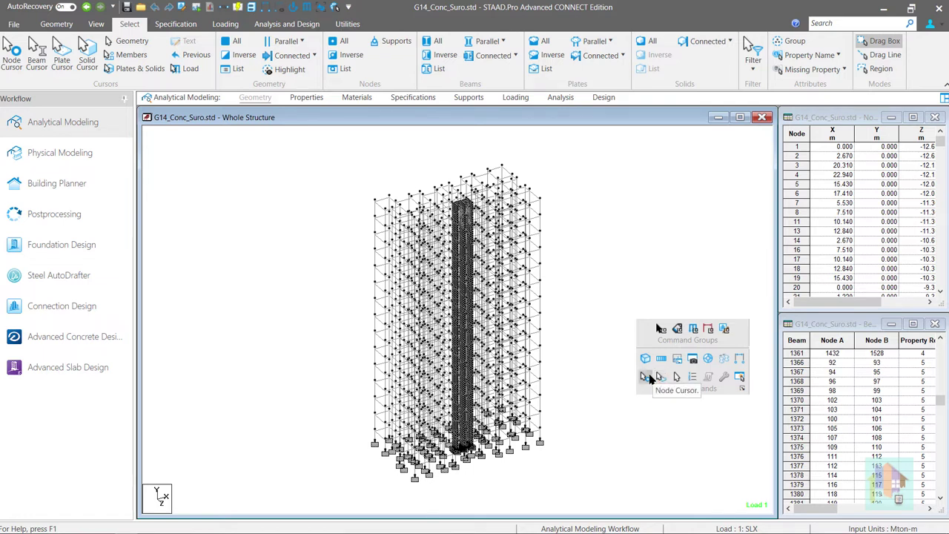
click(646, 377)
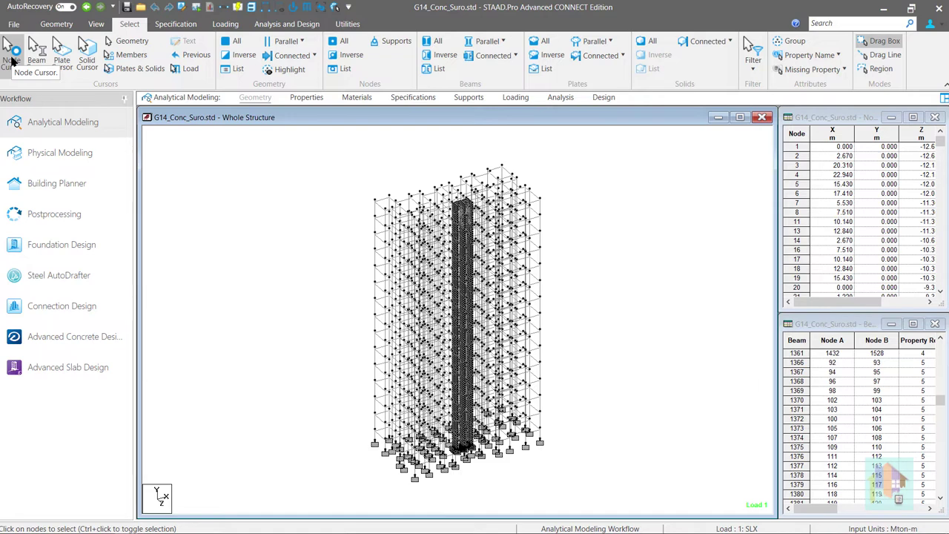
right_click(259, 216)
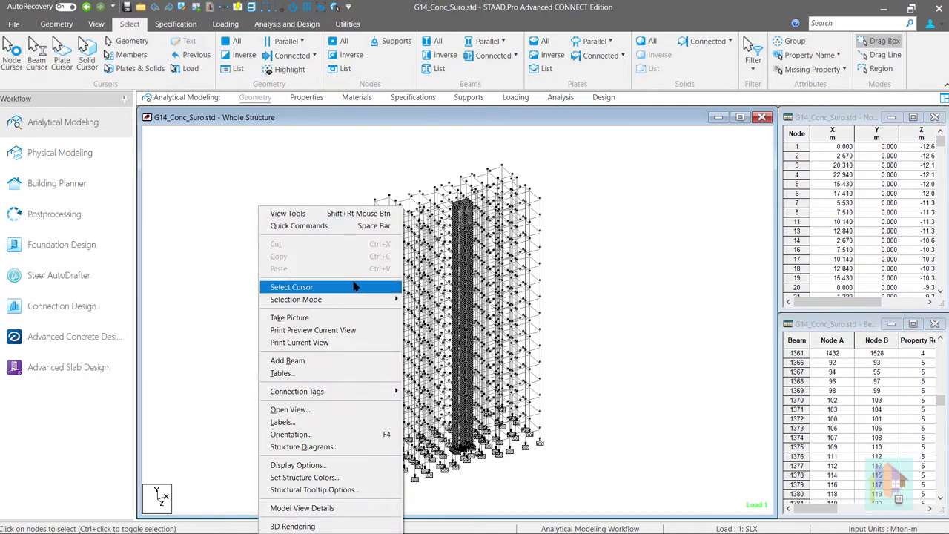
mouse_move(362, 287)
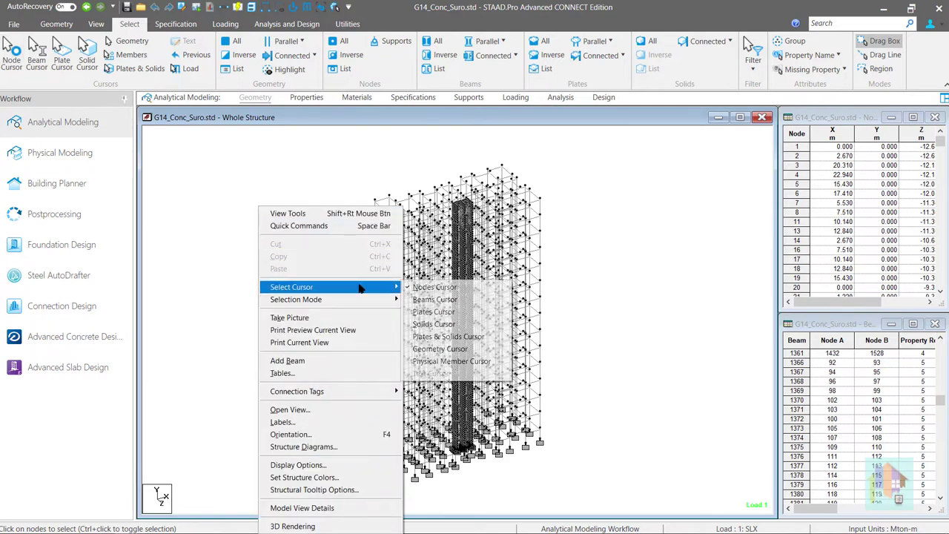
click(430, 289)
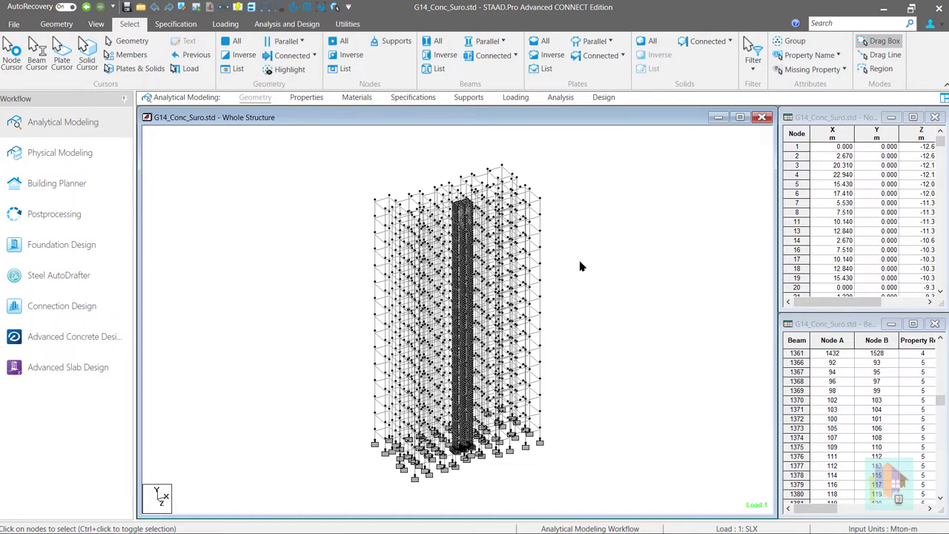
key(space)
In front elevation, select one floor's beams and display them in a new view in the active window
mouse_move(569, 224)
click(726, 245)
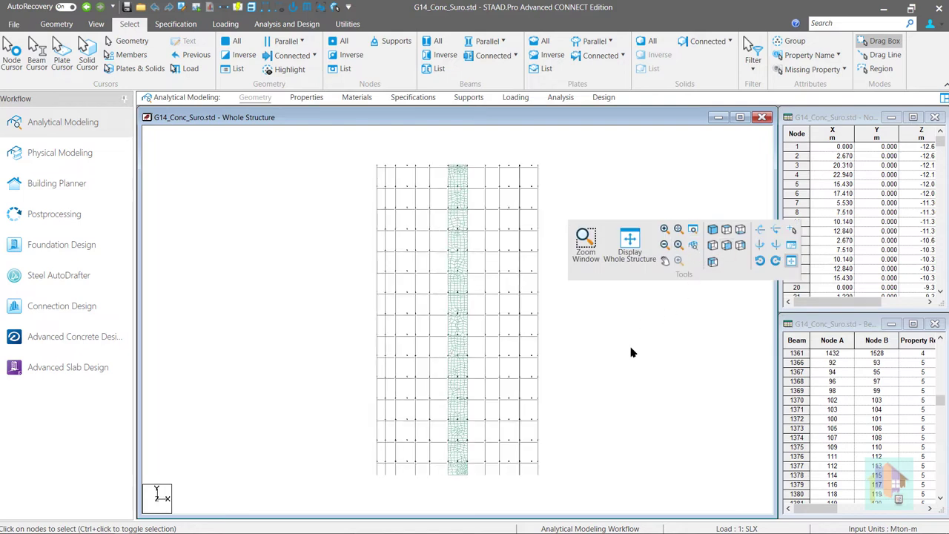
drag(558, 342, 363, 333)
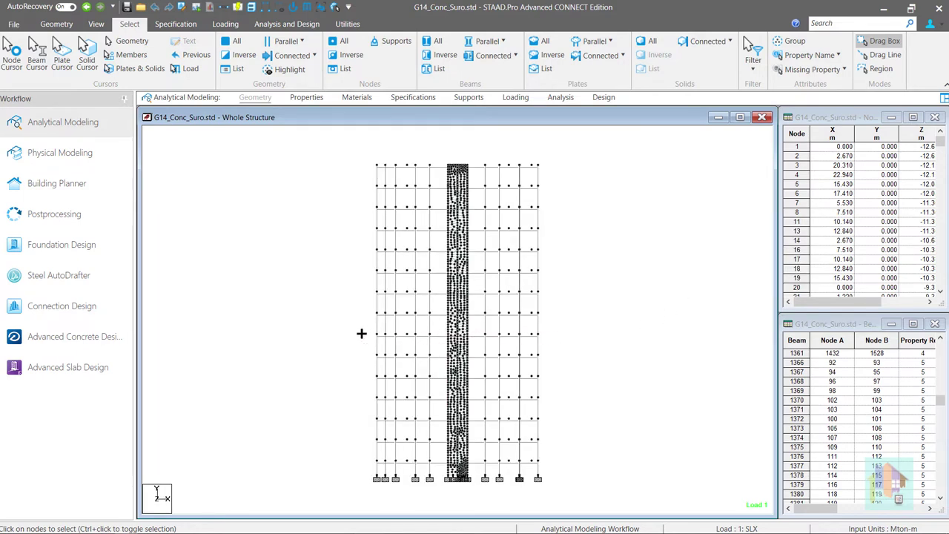
right_click(588, 327)
click(630, 361)
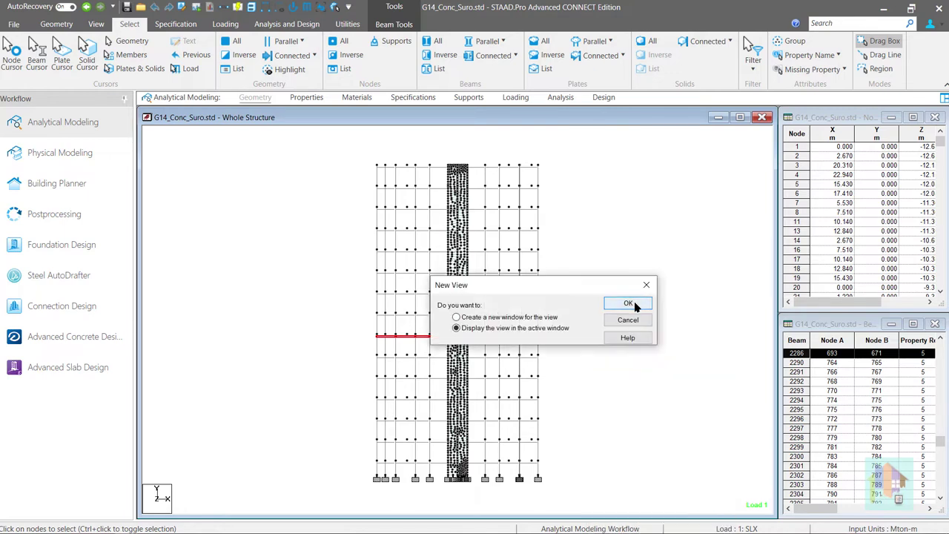
click(628, 304)
right_click(526, 169)
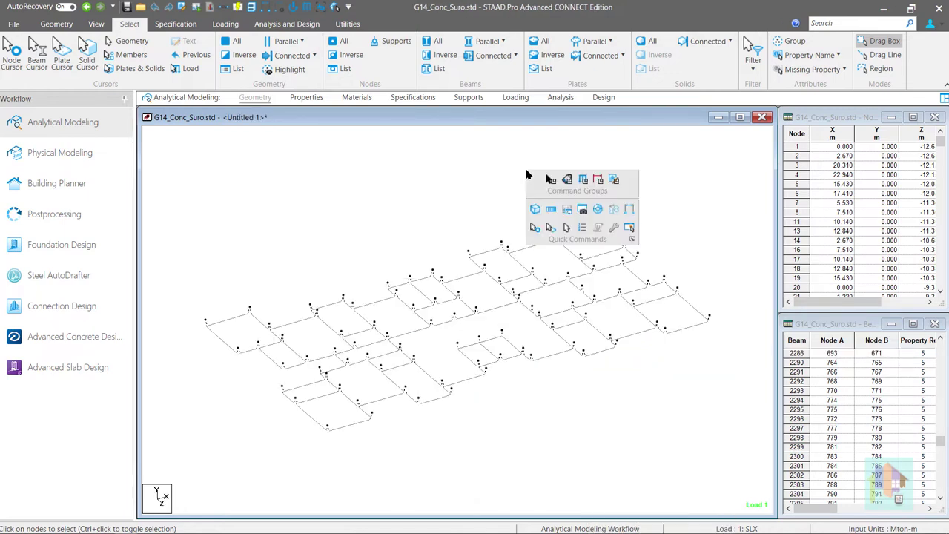
Save the floor view as '6th Flr' and return to the whole structure
click(612, 228)
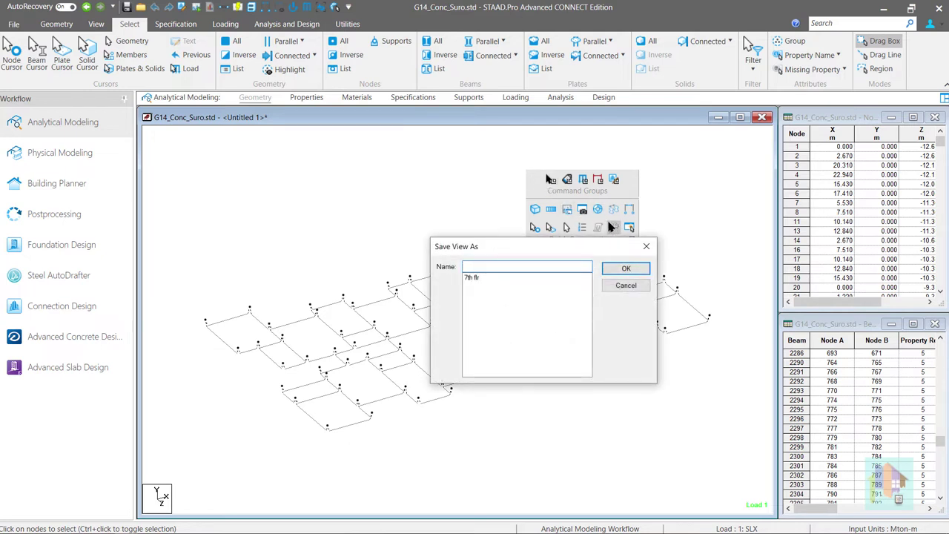
text(6th Flr)
click(627, 269)
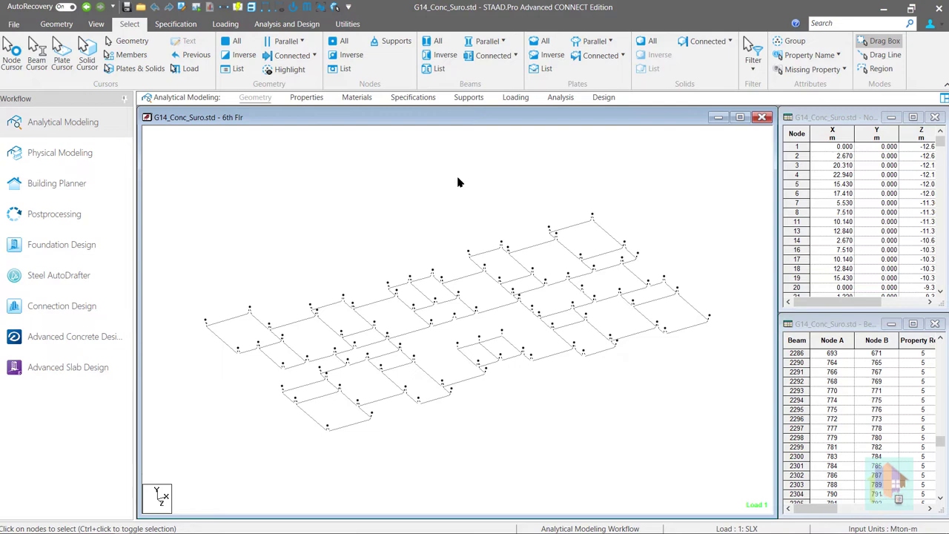
mouse_move(470, 186)
click(520, 197)
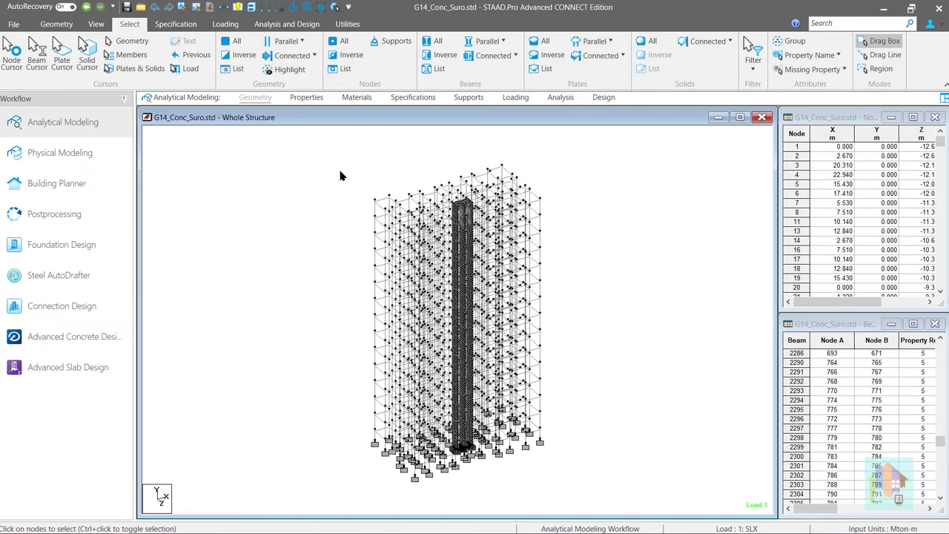
mouse_move(339, 175)
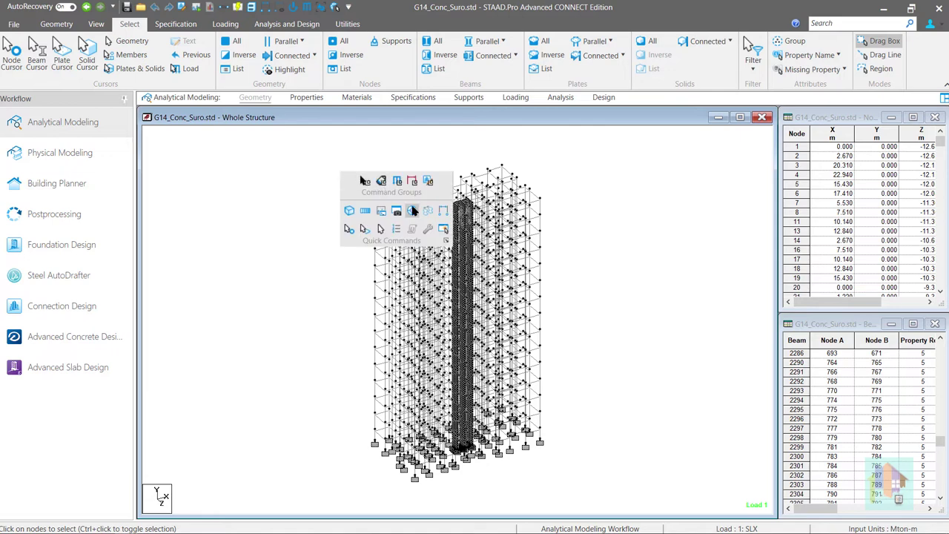
click(437, 229)
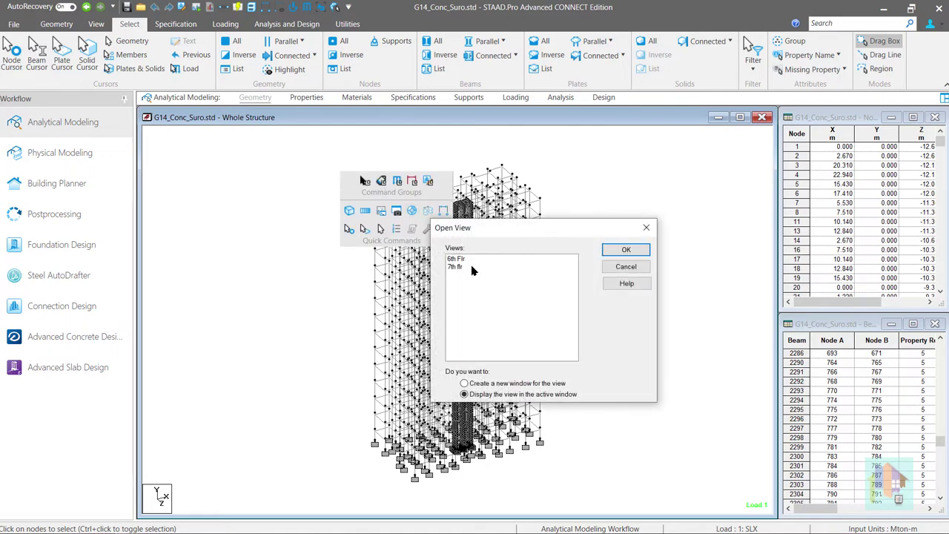
click(459, 259)
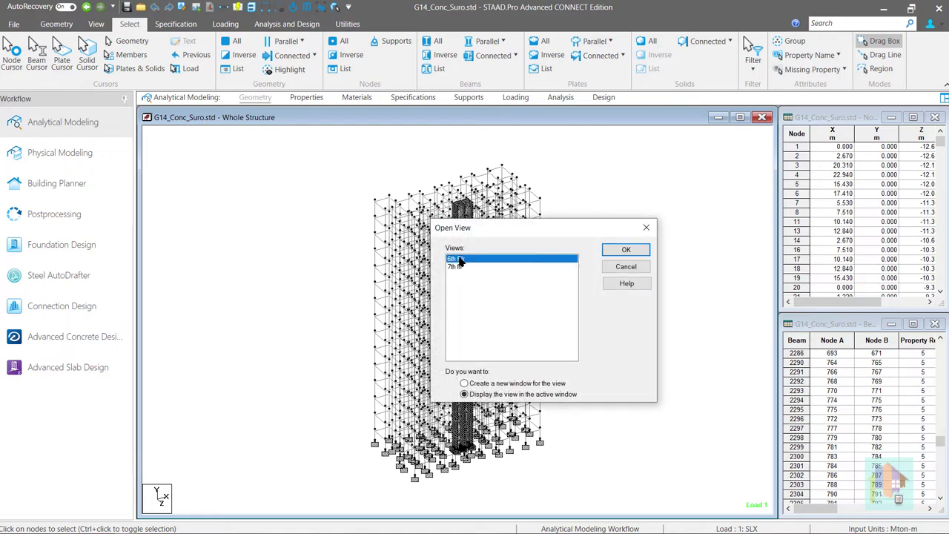
double_click(459, 259)
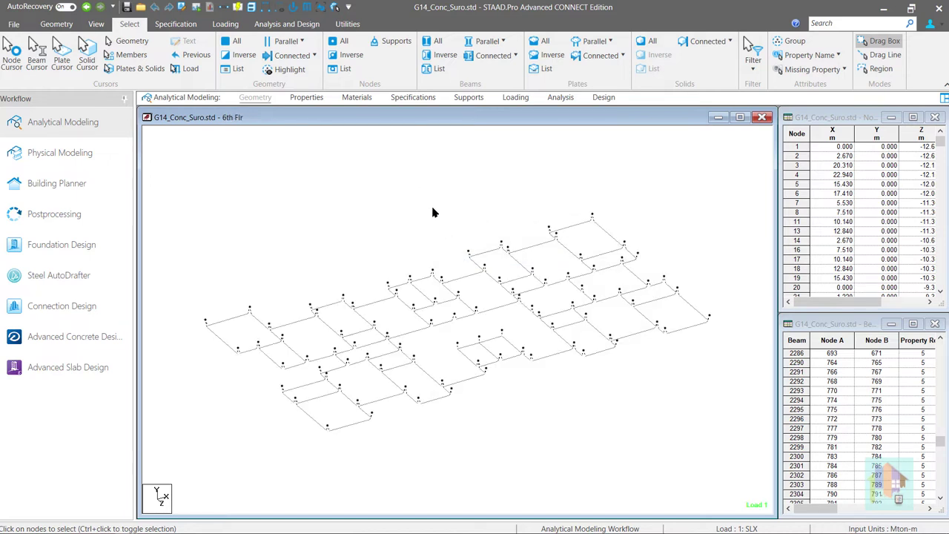
right_click(633, 180)
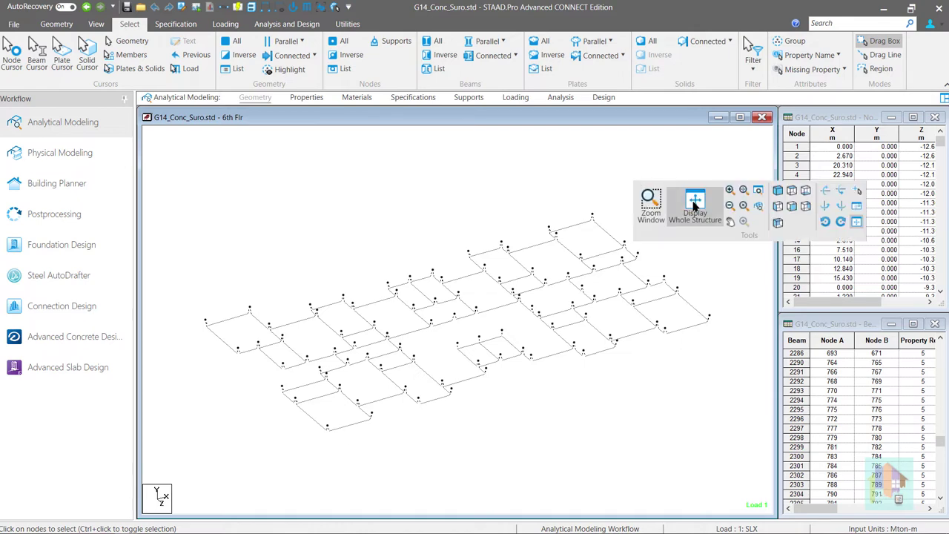
click(693, 199)
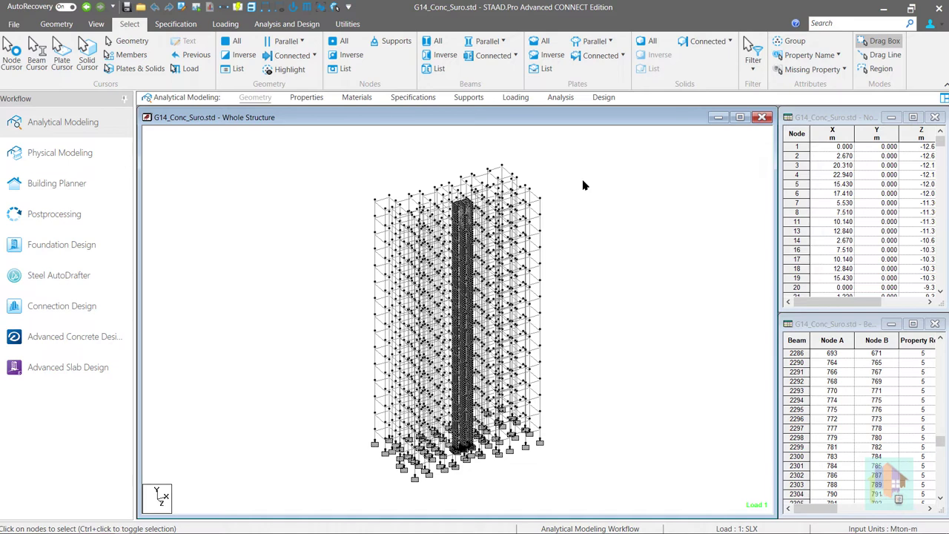
Select a few upper-right members, open and close the Macro list, then reopen Quick Commands
drag(573, 216, 524, 190)
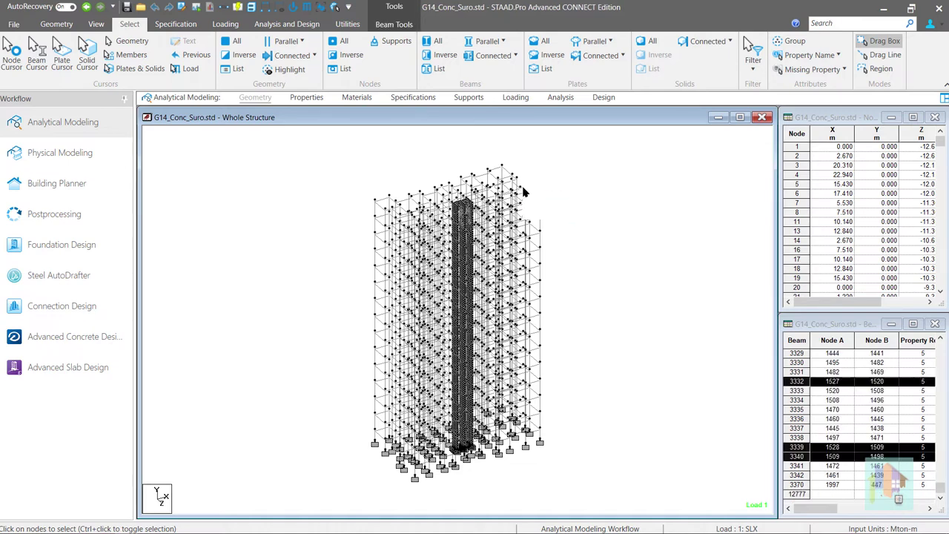
right_click(623, 222)
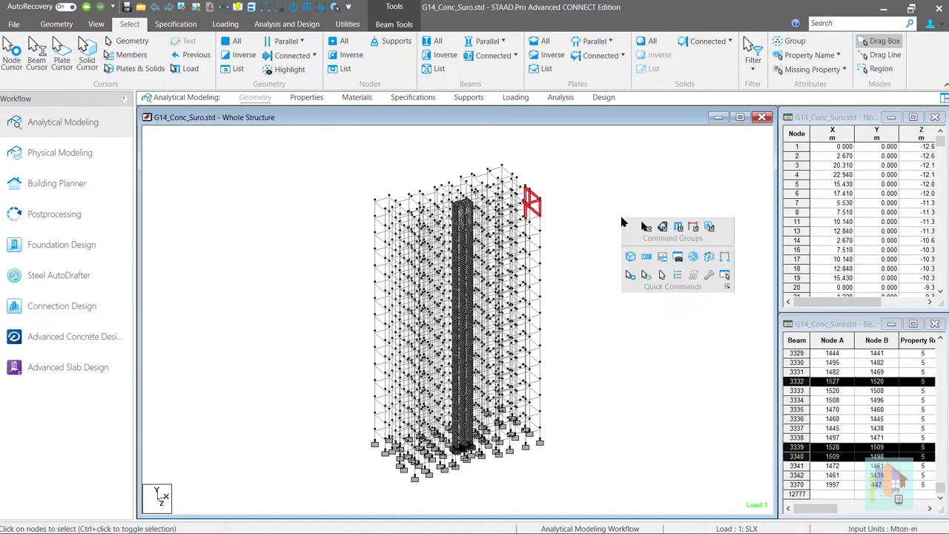
click(694, 275)
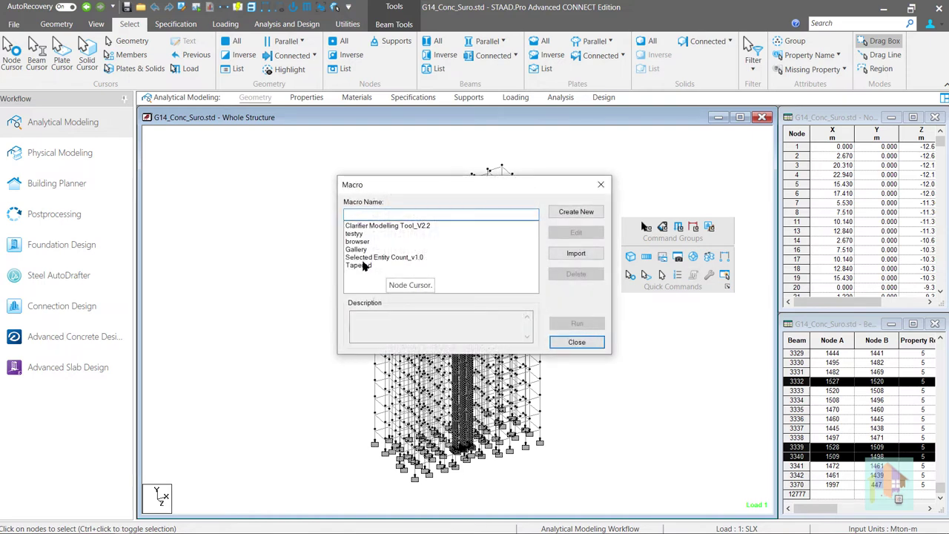
click(576, 342)
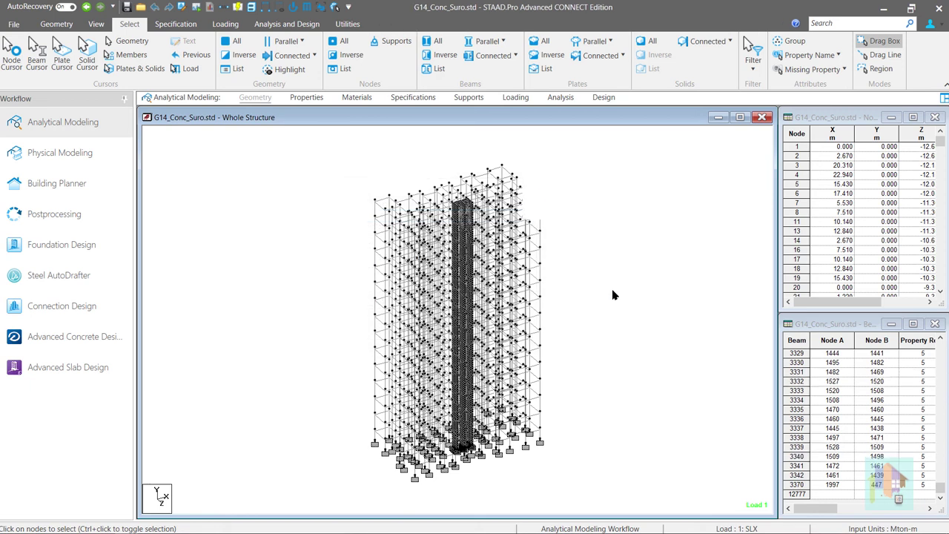
click(613, 290)
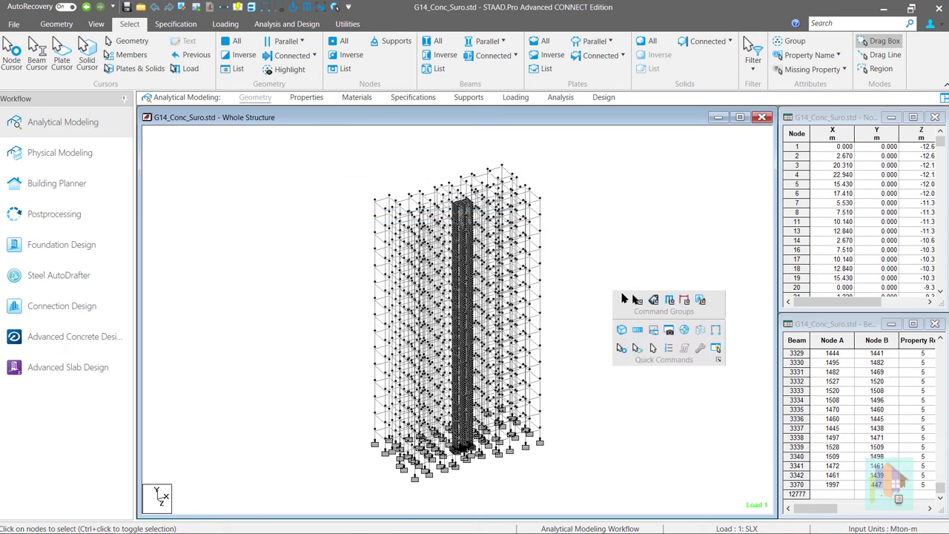
Add Assign Supports from All Commands to the Quick Commands list, check it, and confirm
click(717, 361)
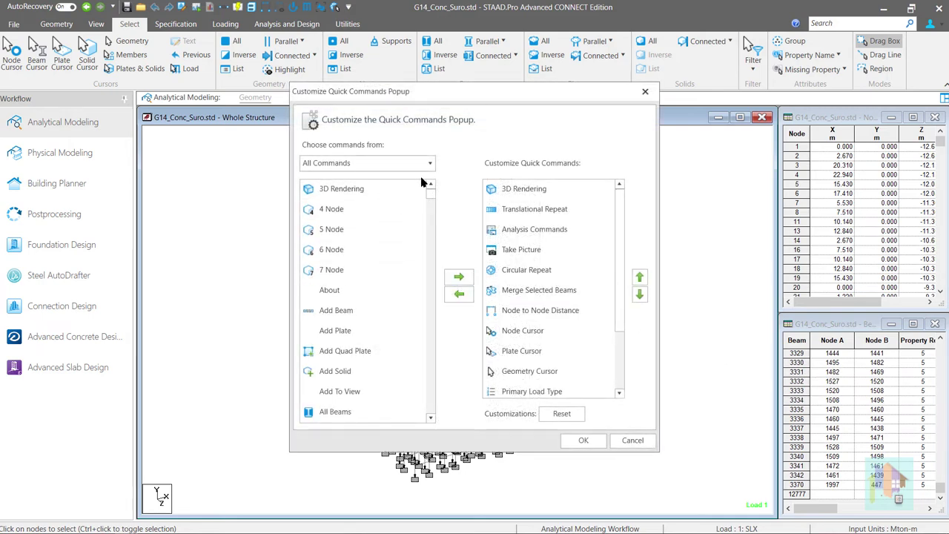
scroll(424, 189, down, 5)
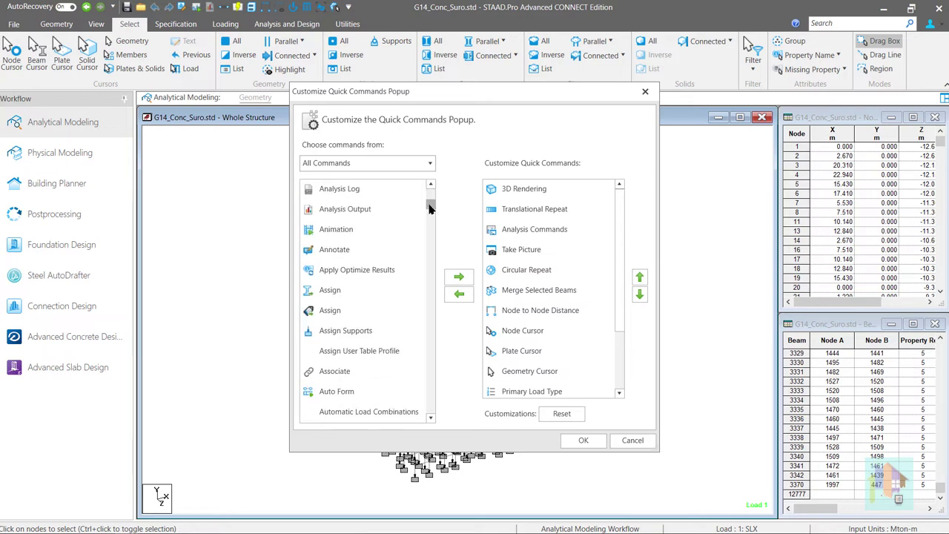
click(427, 170)
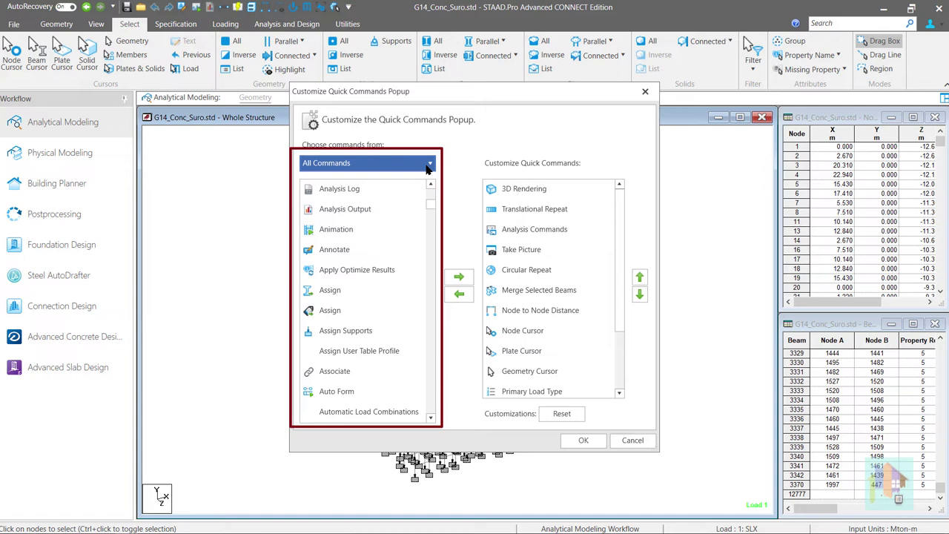
click(428, 169)
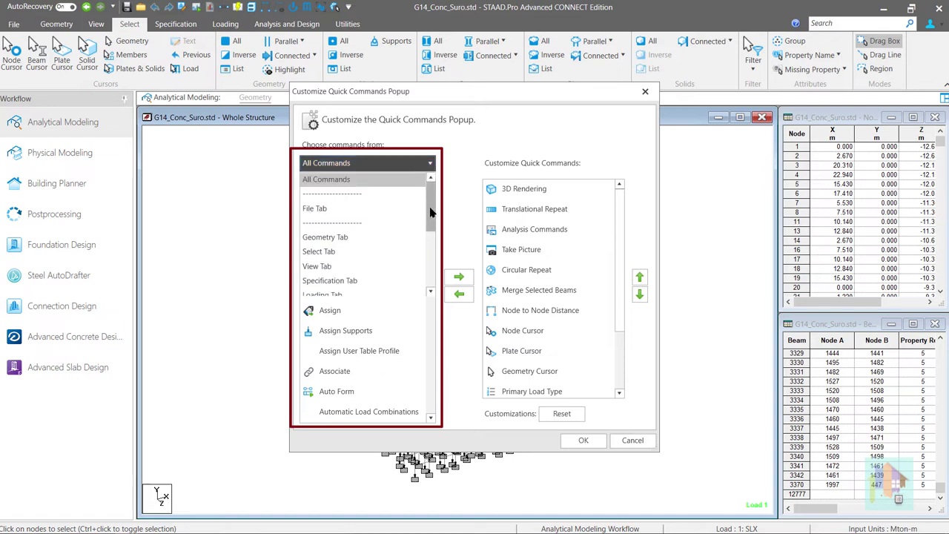
scroll(430, 215, down, 2)
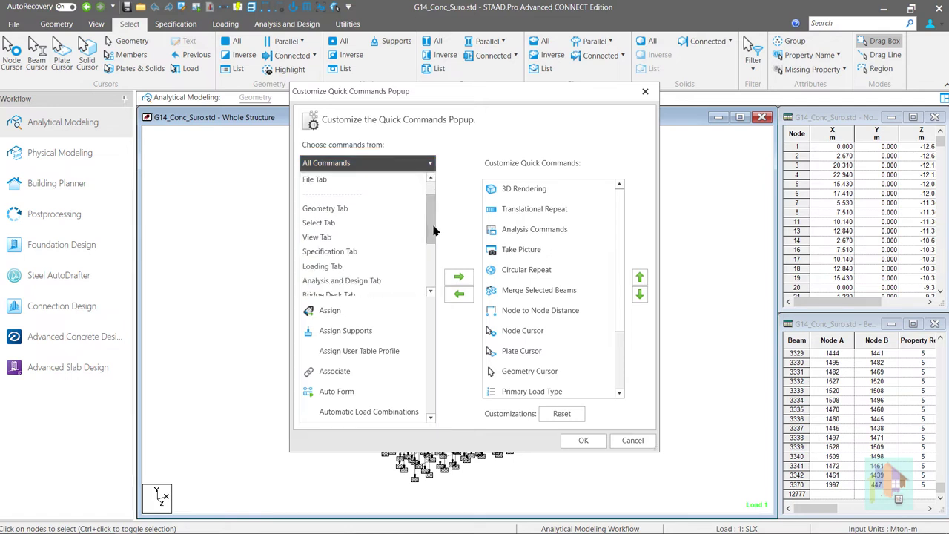
click(447, 237)
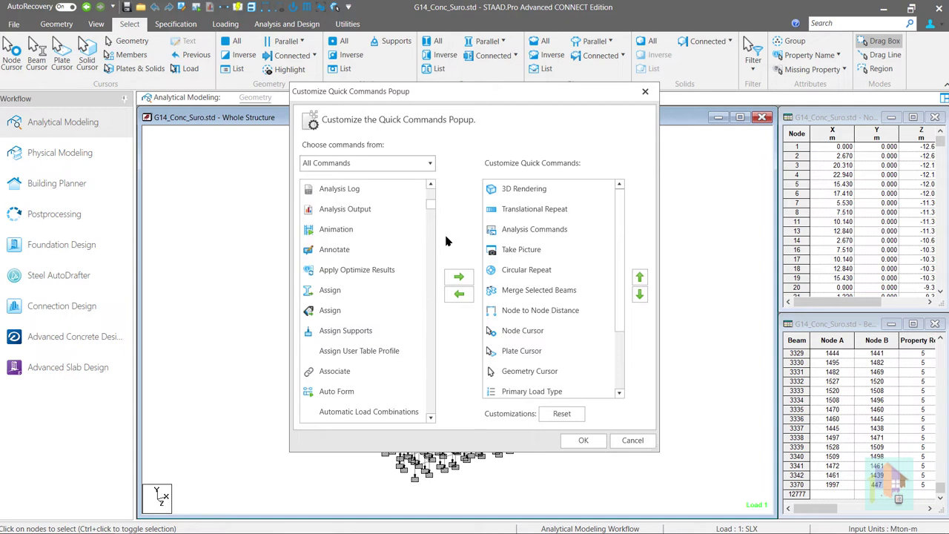
click(368, 337)
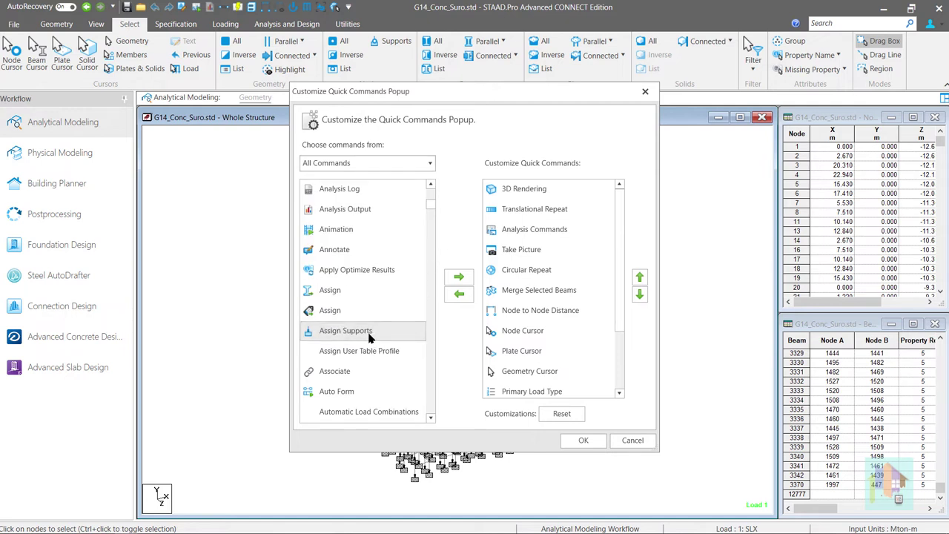
click(458, 278)
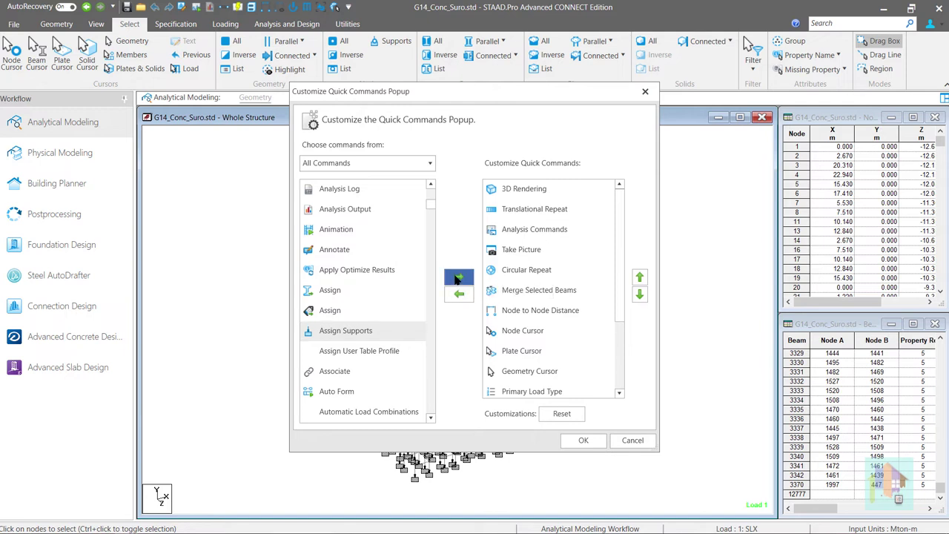
drag(618, 313, 615, 388)
click(587, 375)
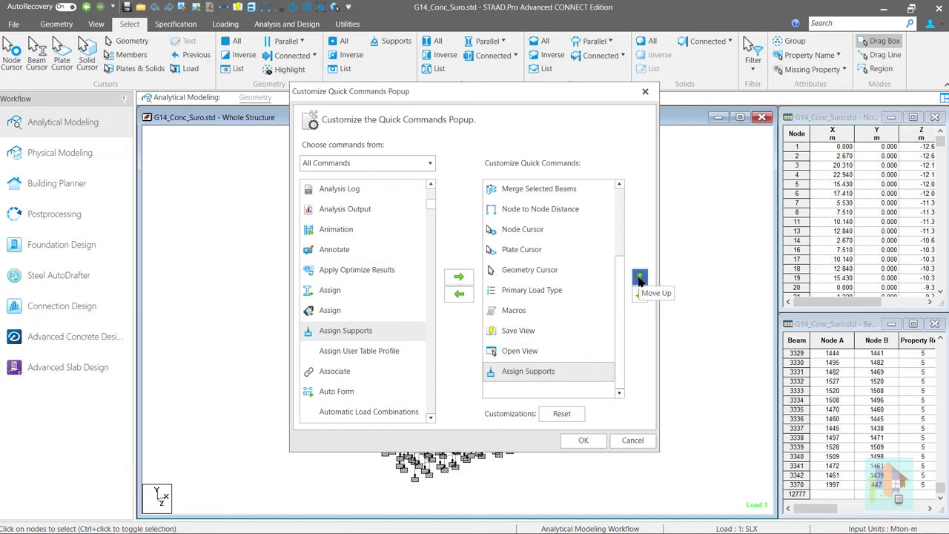
click(584, 441)
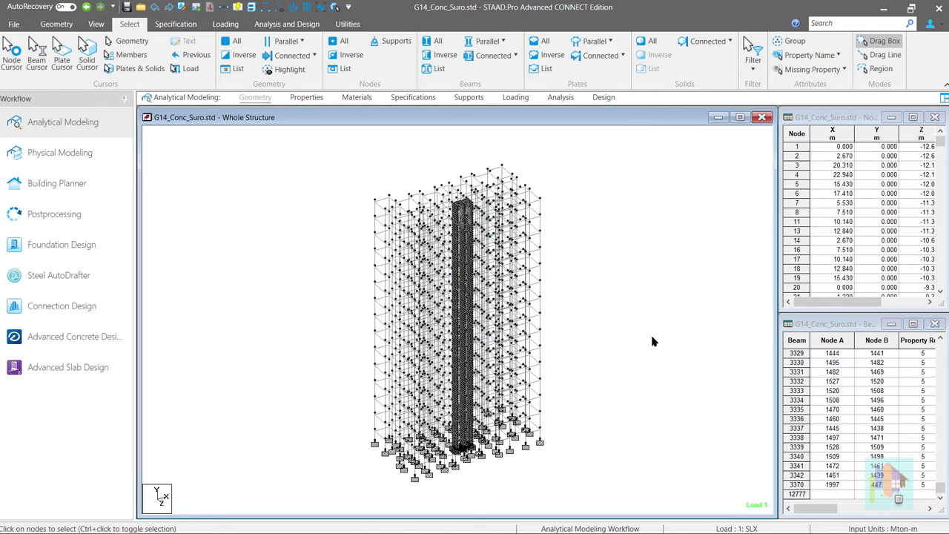
right_click(651, 341)
shift+right_click(633, 317)
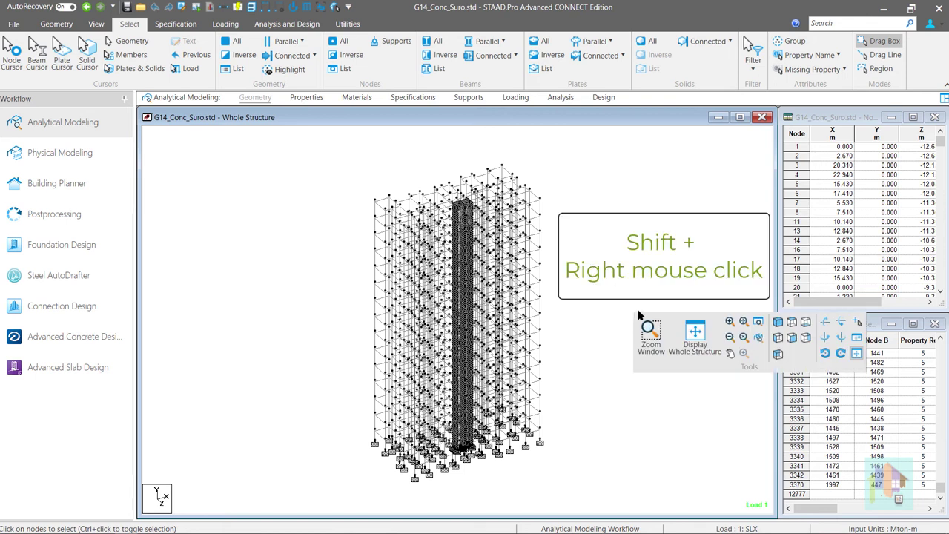
click(790, 321)
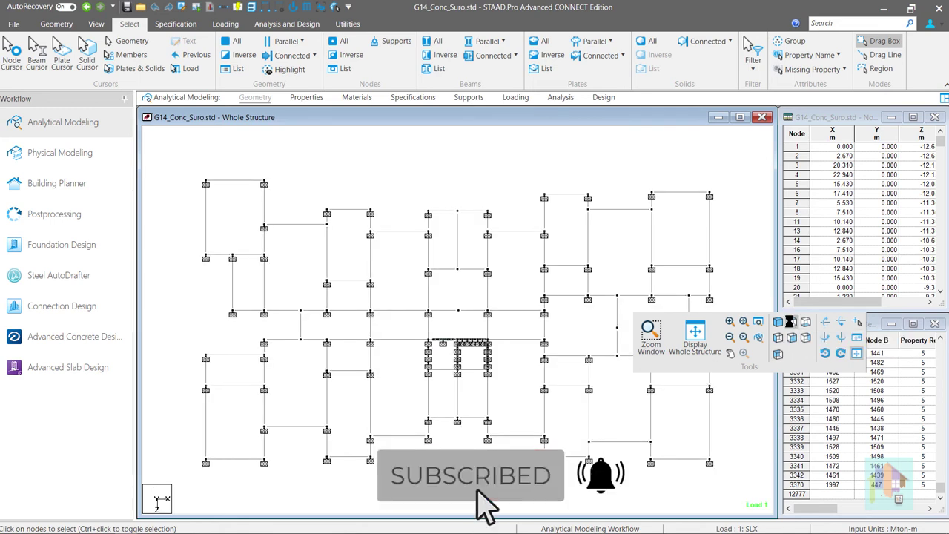
click(792, 337)
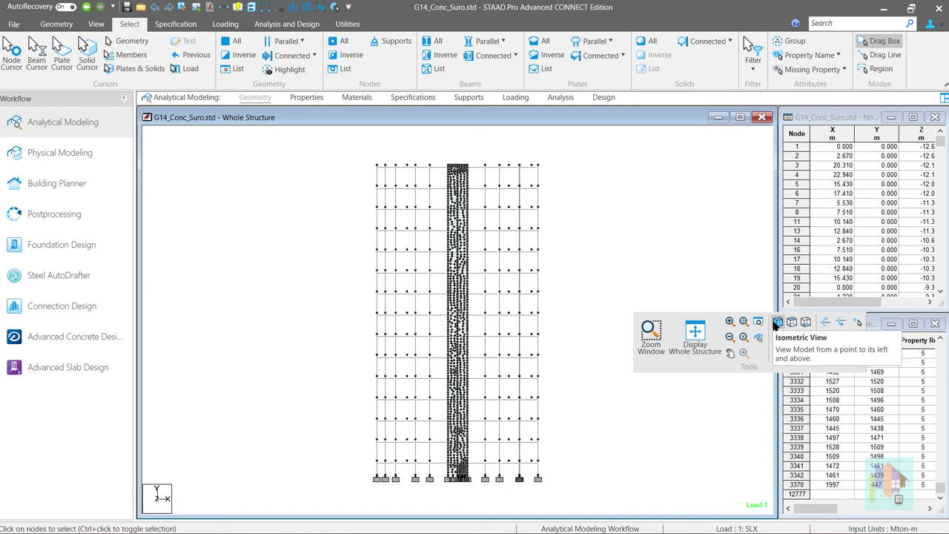
click(777, 323)
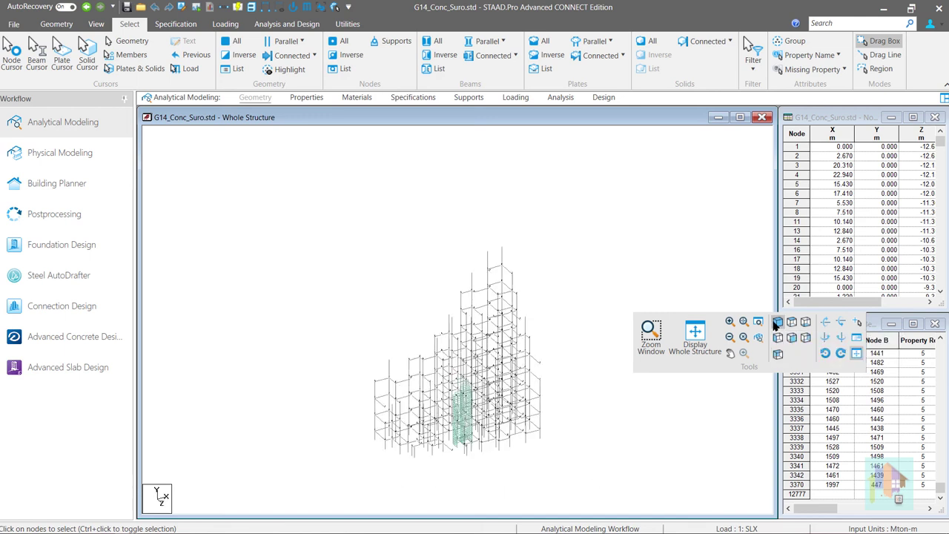
right_click(695, 281)
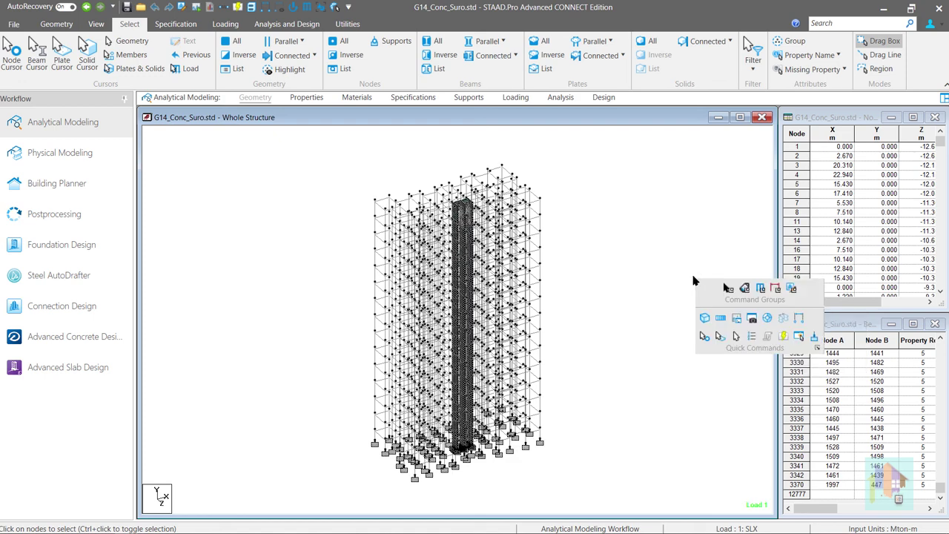